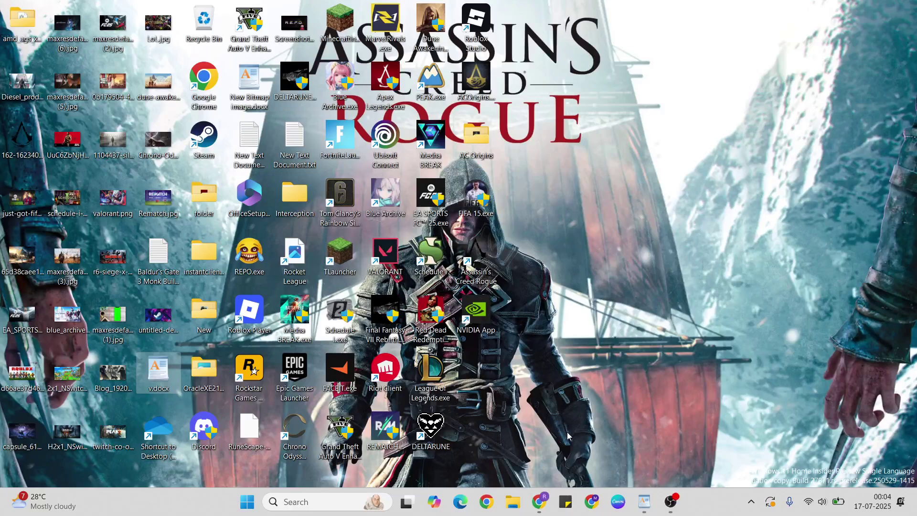
Step: Bring the notes document with the fix steps back to the front and review it
{"action": "left_click", "coordinate": [645, 502]}
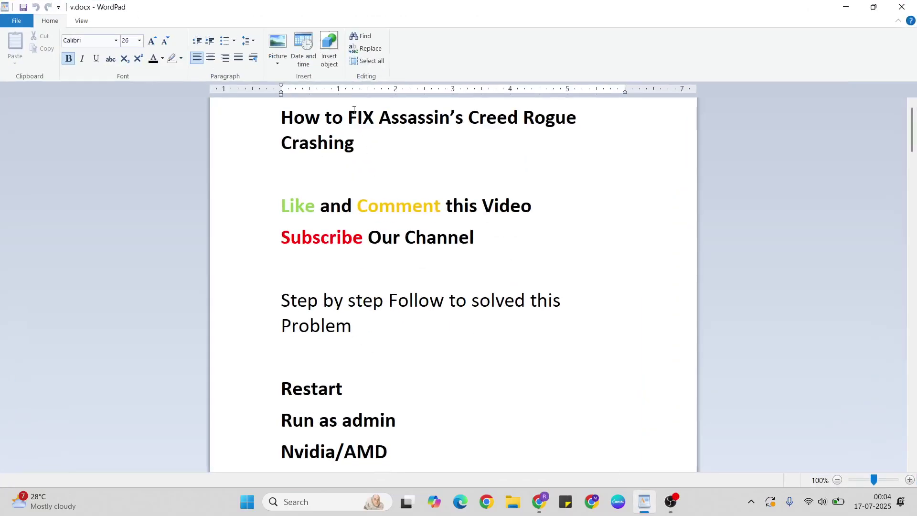
{"action": "left_click", "coordinate": [538, 126]}
{"action": "left_click", "coordinate": [310, 150]}
{"action": "left_click", "coordinate": [368, 151]}
Step: Check the Start menu power options without restarting, then return to the notes
{"action": "key", "text": "super+d"}
{"action": "left_click", "coordinate": [246, 499]}
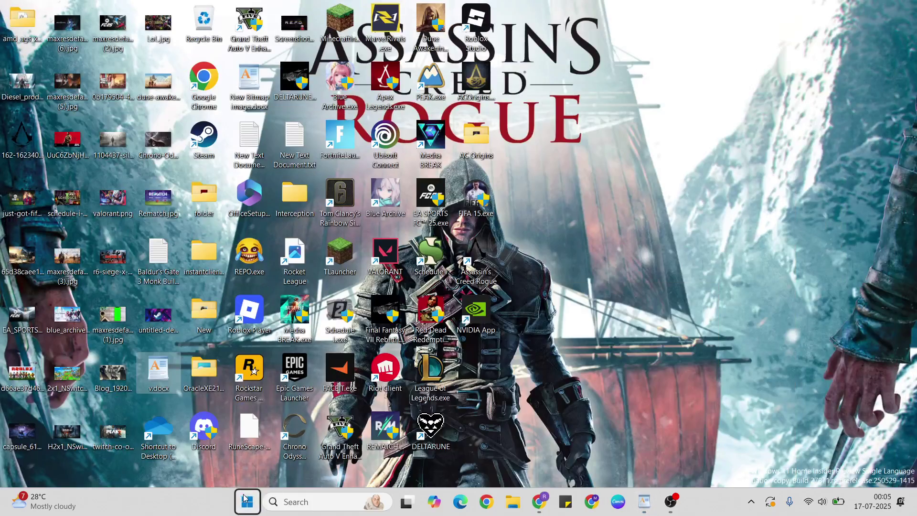
{"action": "left_click", "coordinate": [606, 461]}
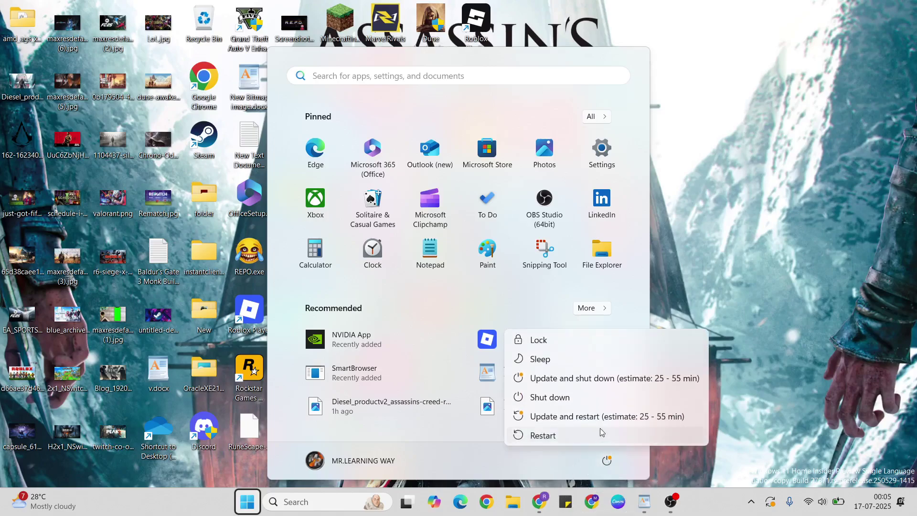
{"action": "left_click", "coordinate": [782, 337]}
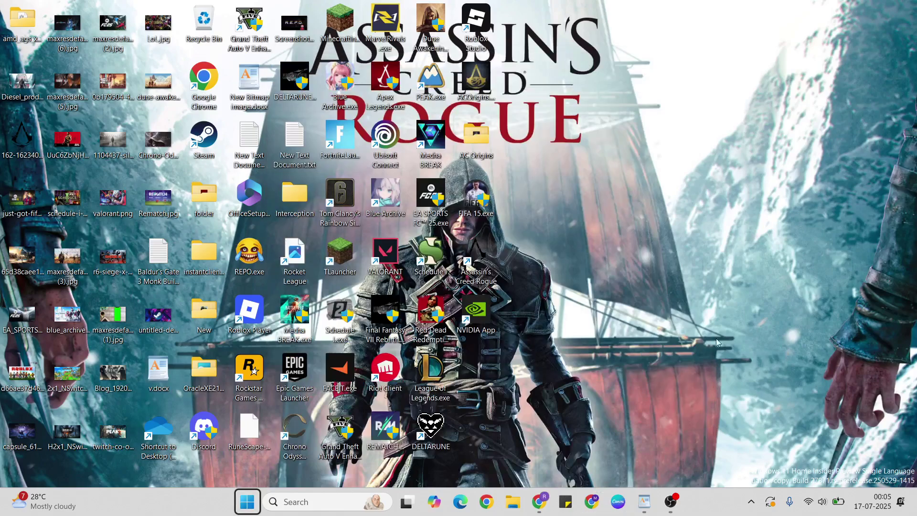
{"action": "mouse_move", "coordinate": [643, 502]}
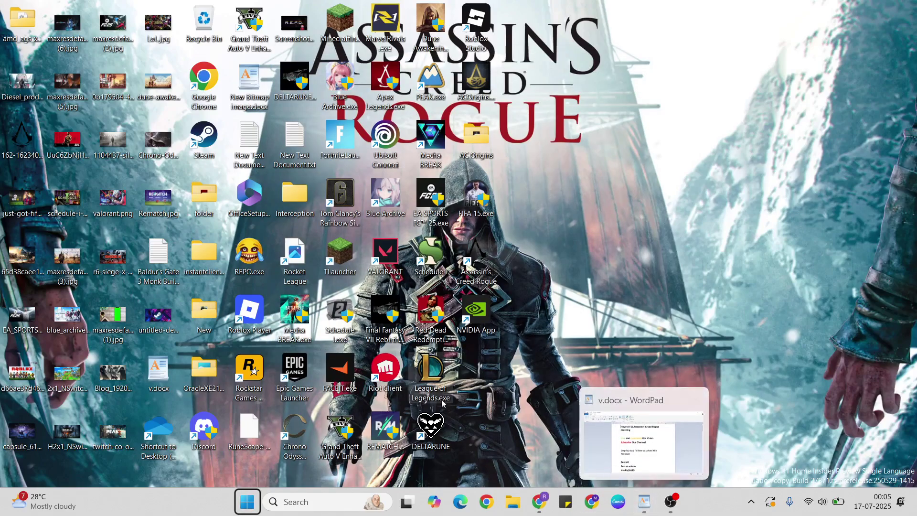
{"action": "left_click", "coordinate": [650, 432]}
{"action": "left_click", "coordinate": [650, 432]}
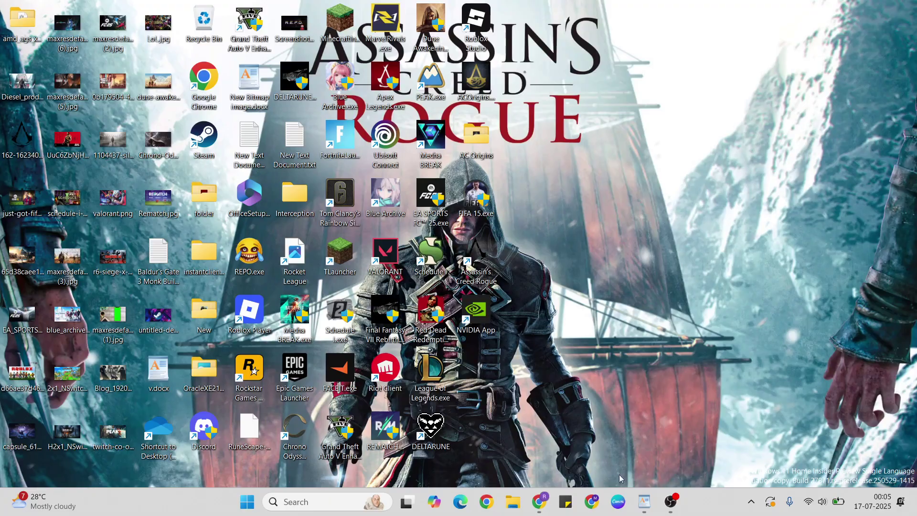
{"action": "left_click", "coordinate": [645, 501]}
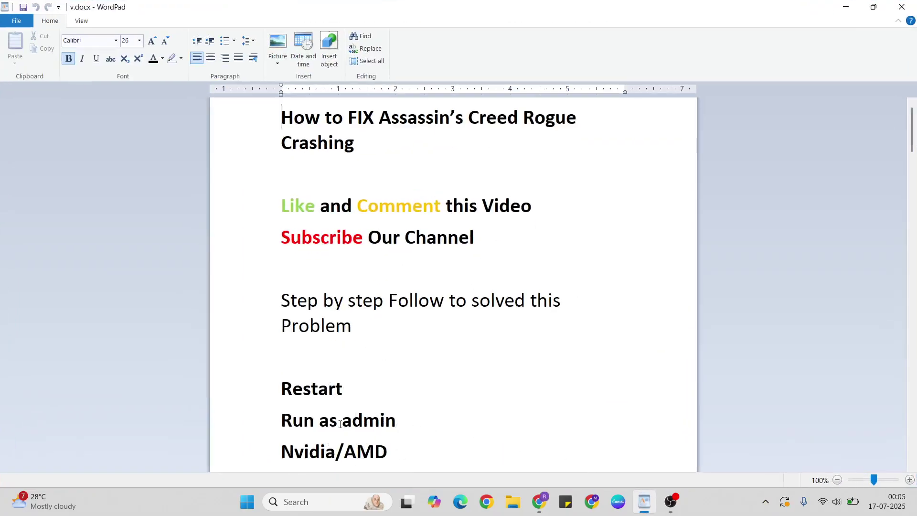
Step: Tick Run as administrator and Windows 8 compatibility mode in the Rogue shortcut's Compatibility properties, and apply
{"action": "key", "text": "super+d"}
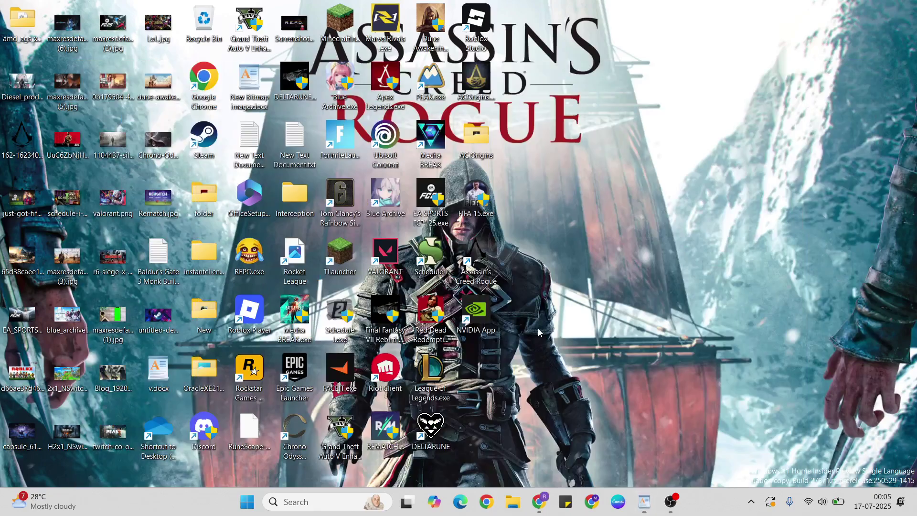
{"action": "right_click", "coordinate": [479, 258]}
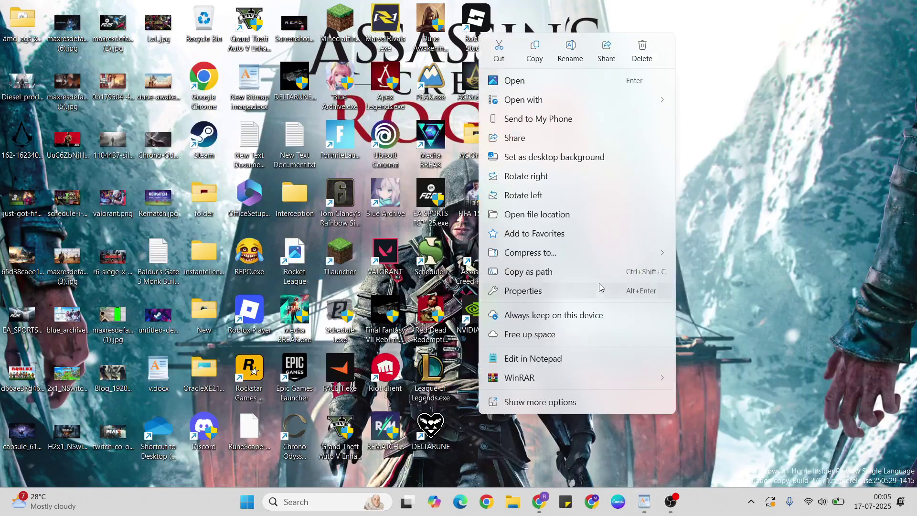
{"action": "left_click", "coordinate": [532, 290]}
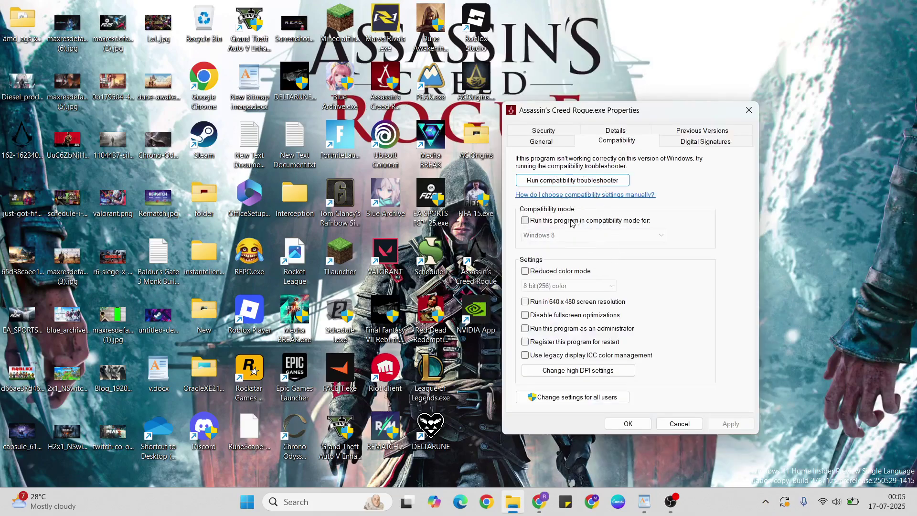
{"action": "left_click", "coordinate": [525, 329]}
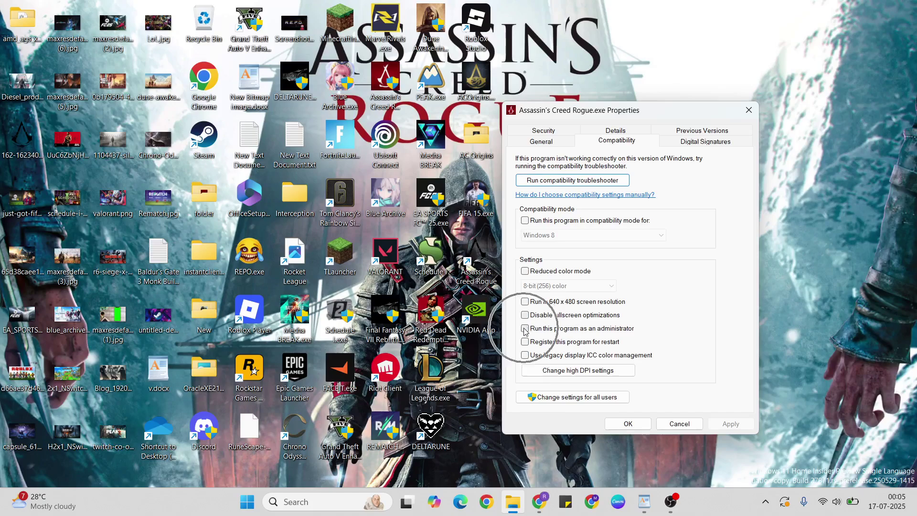
{"action": "left_click", "coordinate": [526, 220]}
{"action": "left_click", "coordinate": [731, 423]}
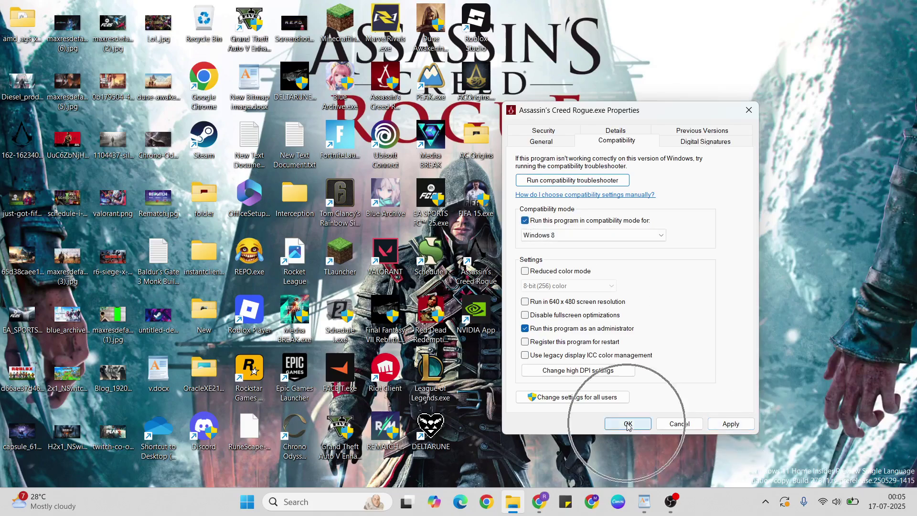
{"action": "left_click", "coordinate": [672, 423]}
{"action": "left_click", "coordinate": [678, 424]}
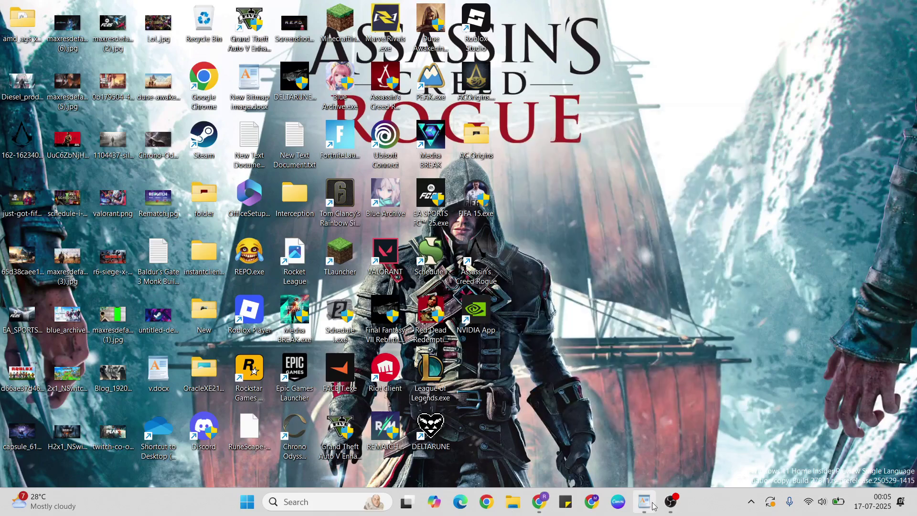
Step: Check the notes, then launch NVIDIA Control Panel by searching 'nvidia'
{"action": "mouse_move", "coordinate": [644, 501]}
{"action": "left_click", "coordinate": [619, 452]}
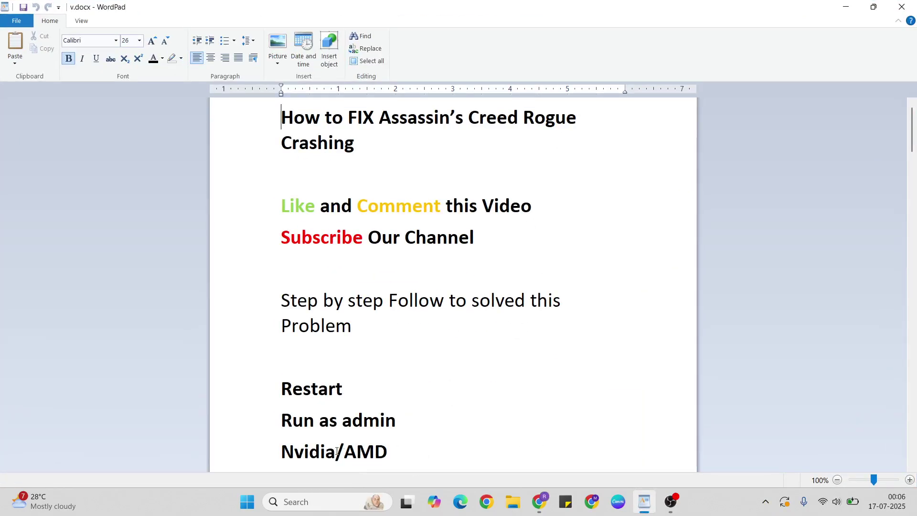
{"action": "key", "text": "super+d"}
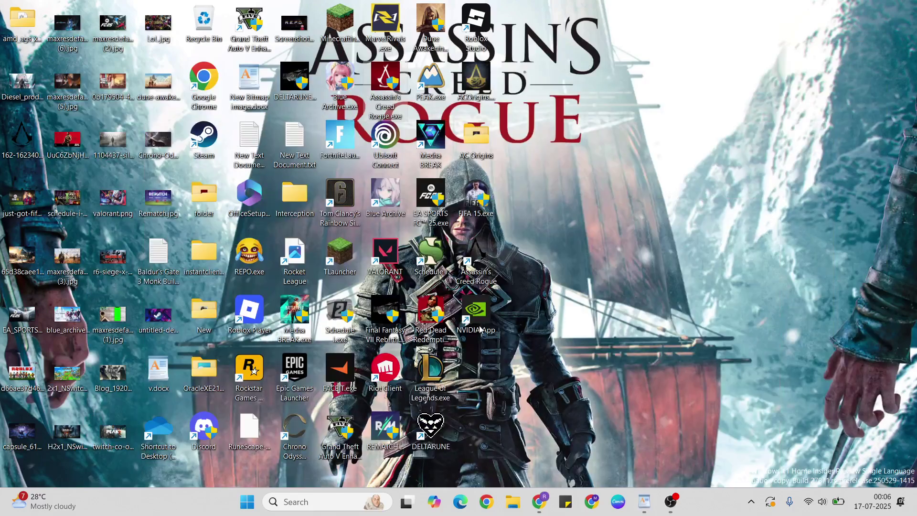
{"action": "left_click", "coordinate": [330, 500]}
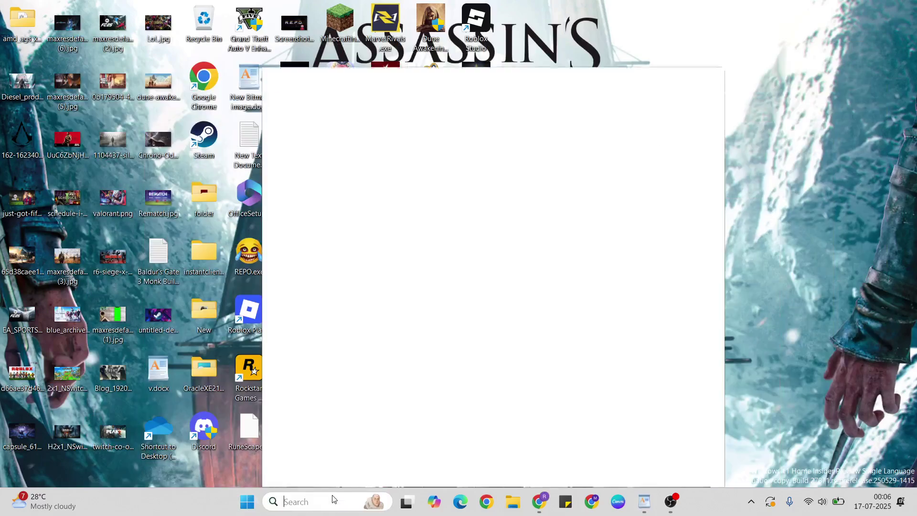
{"action": "type", "text": "nvidia"}
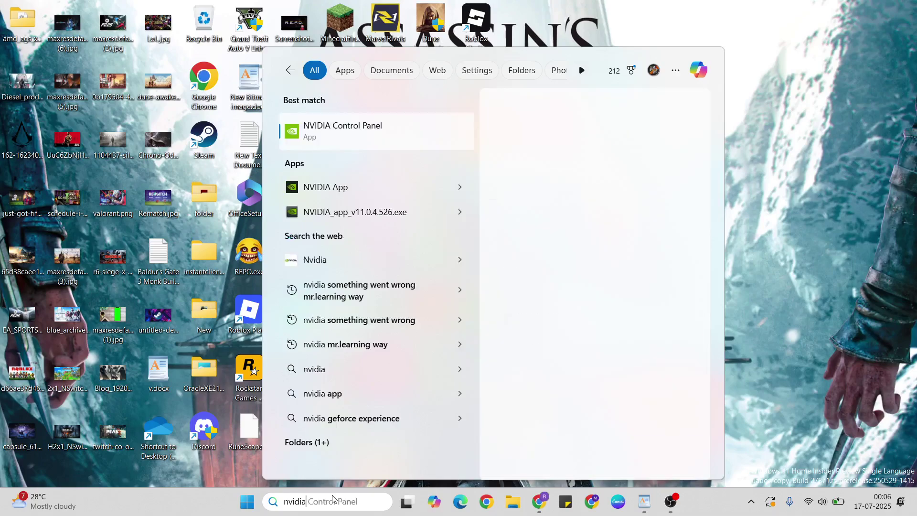
{"action": "left_click", "coordinate": [369, 138]}
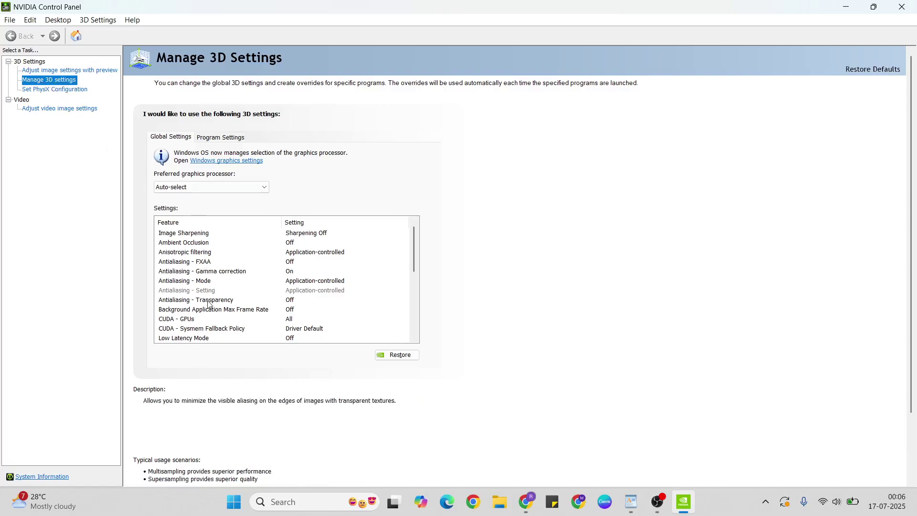
Step: Set Shader Cache Size to Unlimited in Manage 3D settings, apply, and close the panel
{"action": "scroll", "coordinate": [209, 305], "scroll_direction": "down", "scroll_amount": 6}
{"action": "left_click", "coordinate": [183, 245]}
{"action": "left_click", "coordinate": [323, 243]}
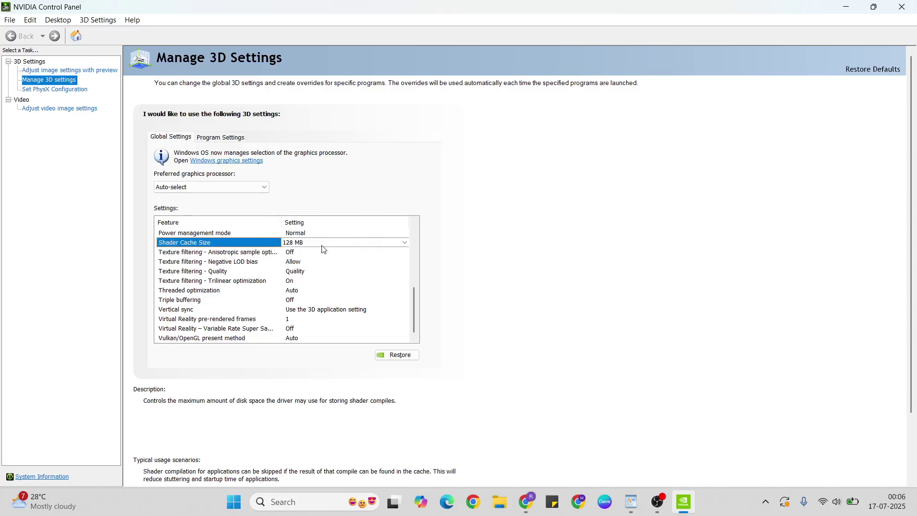
{"action": "left_click", "coordinate": [322, 245]}
{"action": "left_click", "coordinate": [312, 338]}
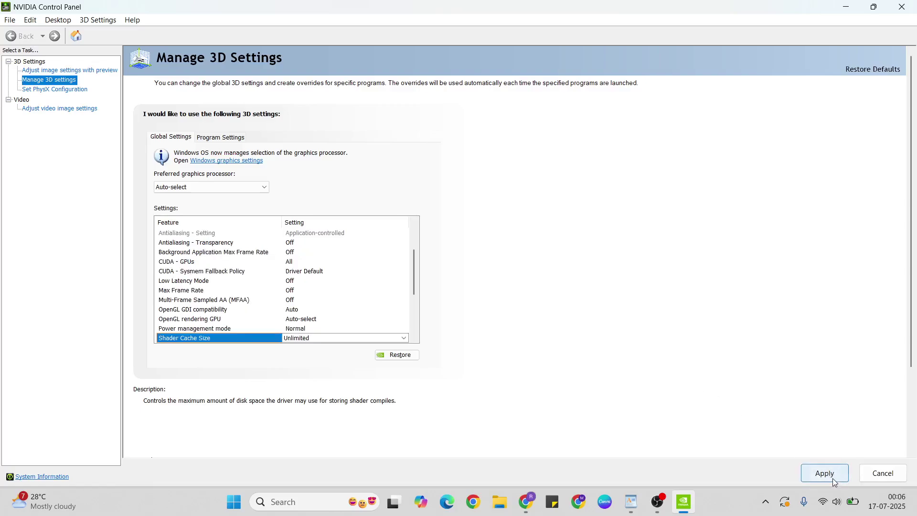
{"action": "left_click", "coordinate": [831, 481]}
{"action": "left_click", "coordinate": [883, 473]}
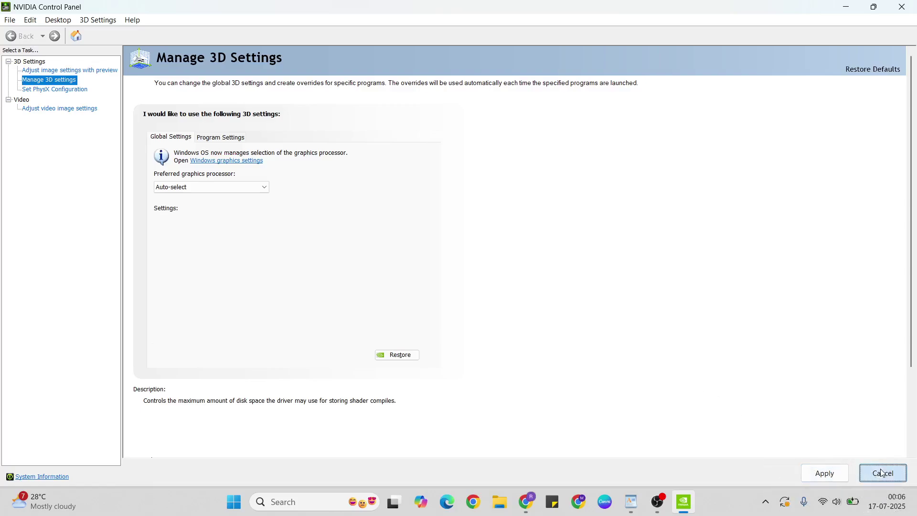
{"action": "left_click", "coordinate": [896, 5]}
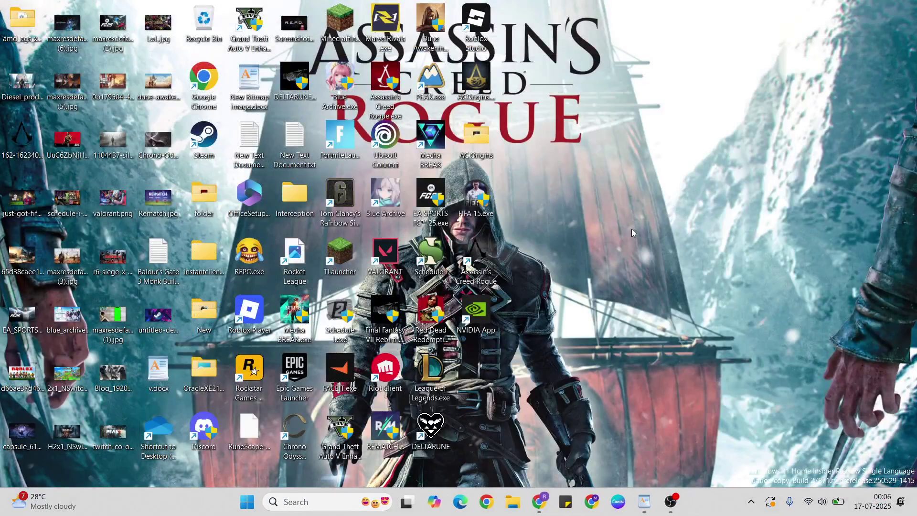
Step: Launch AMD Software: Adrenalin Edition from the desktop menu and open the global graphics settings
{"action": "right_click", "coordinate": [632, 229]}
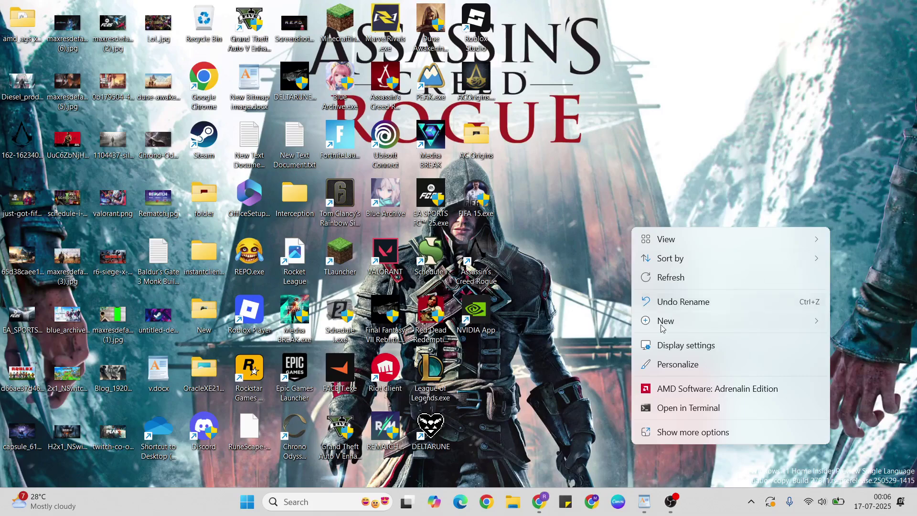
{"action": "left_click", "coordinate": [701, 386]}
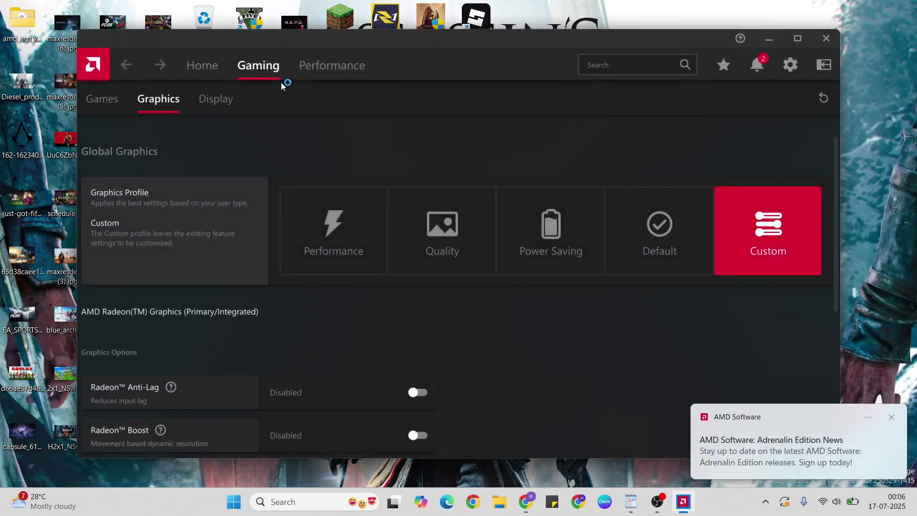
{"action": "left_click", "coordinate": [264, 67]}
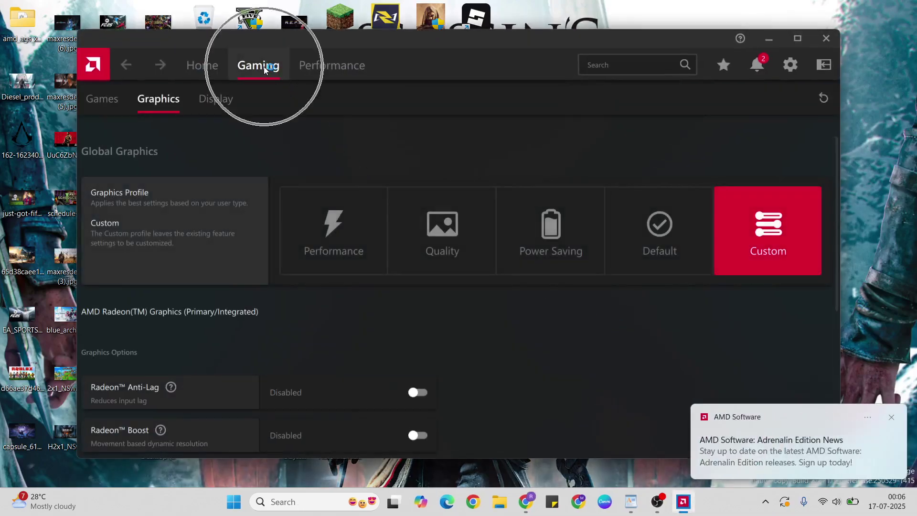
{"action": "left_click", "coordinate": [157, 100]}
Step: Reset the shader cache under the advanced graphics options, confirm it, and close AMD Software
{"action": "scroll", "coordinate": [163, 266], "scroll_direction": "down", "scroll_amount": 5}
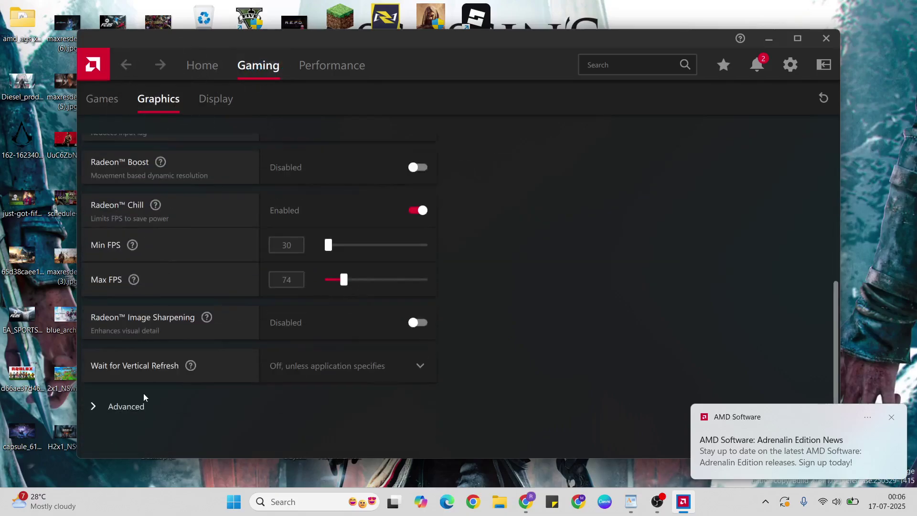
{"action": "left_click", "coordinate": [132, 410]}
{"action": "scroll", "coordinate": [131, 411], "scroll_direction": "down", "scroll_amount": 10}
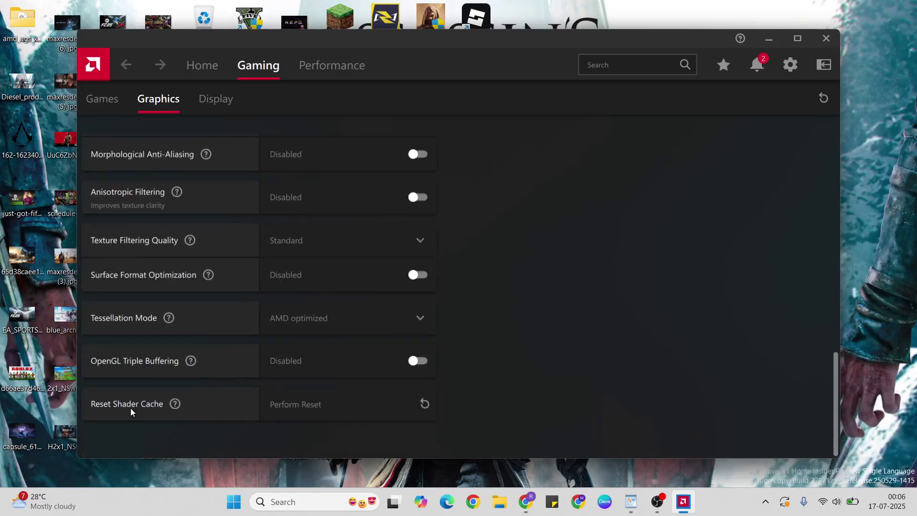
{"action": "left_click", "coordinate": [127, 412]}
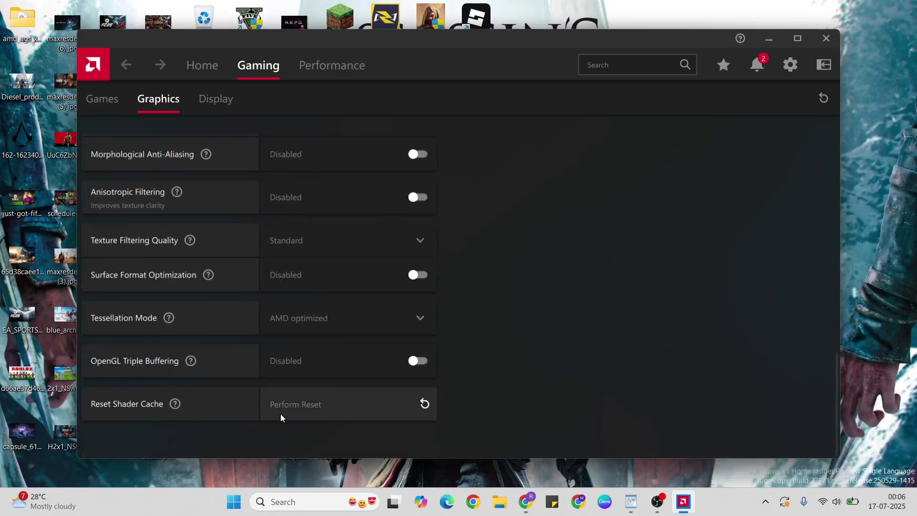
{"action": "left_click", "coordinate": [336, 407]}
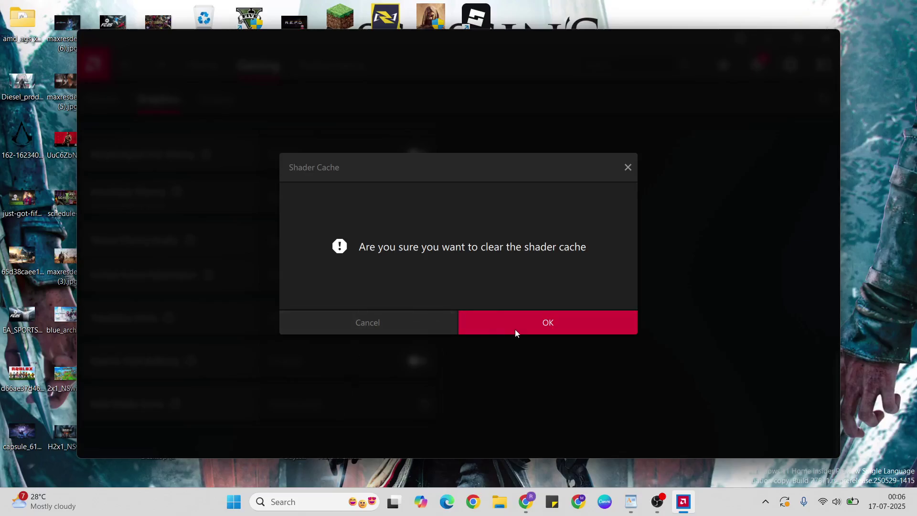
{"action": "left_click", "coordinate": [537, 325]}
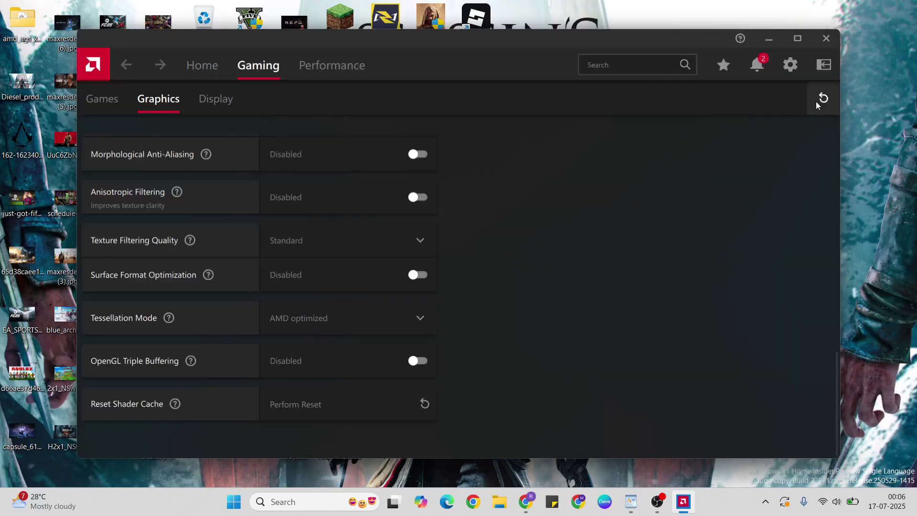
{"action": "left_click", "coordinate": [826, 39]}
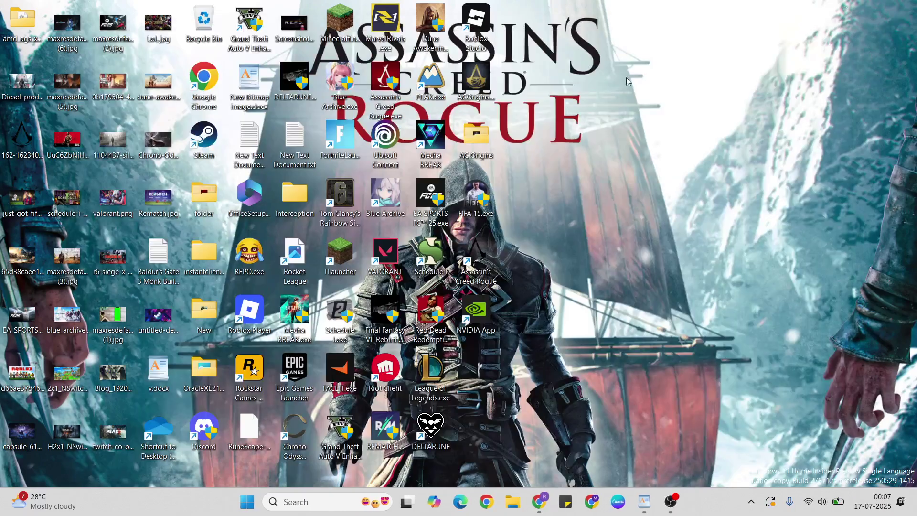
{"action": "left_click", "coordinate": [643, 499]}
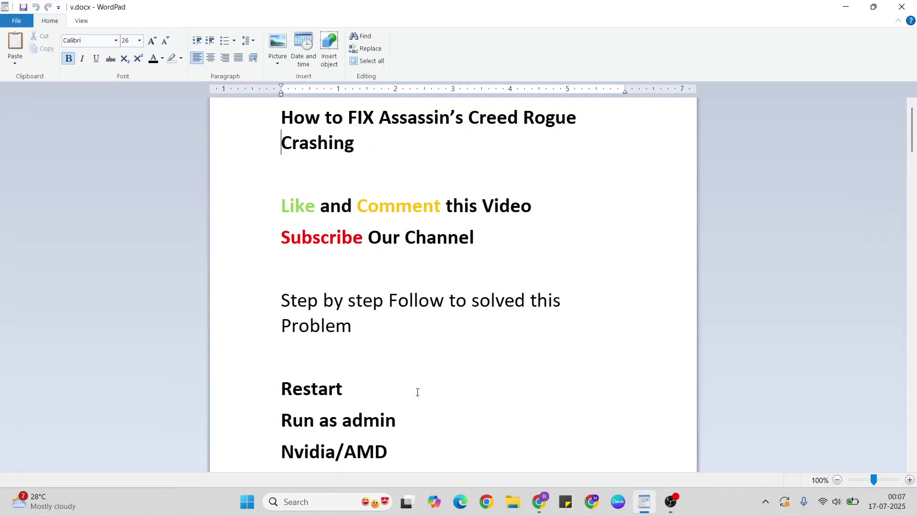
{"action": "key", "text": "Down"}
{"action": "key", "text": "Down"}
{"action": "key", "text": "Down"}
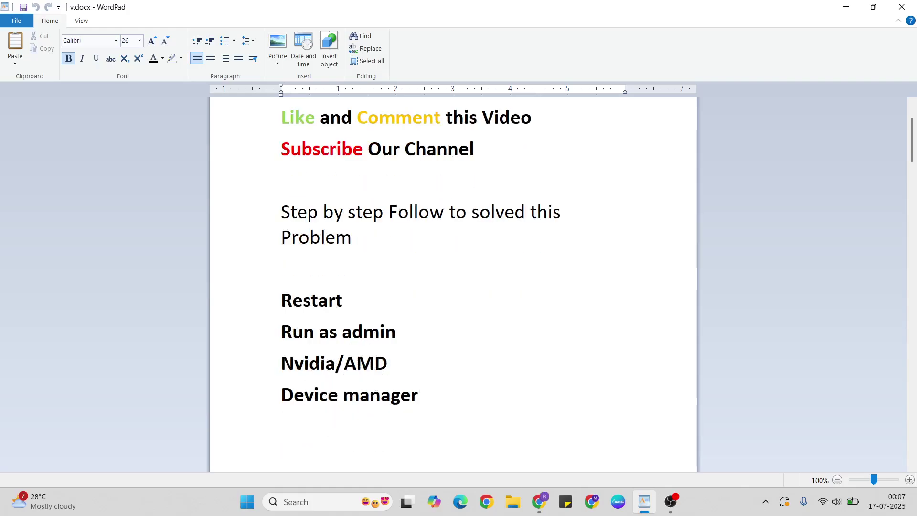
{"action": "key", "text": "super+d"}
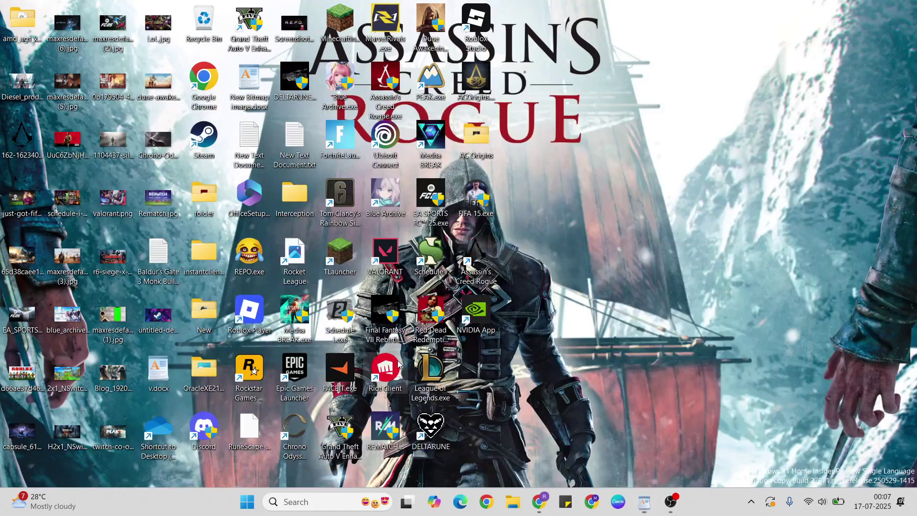
Step: Open Device Manager and update the NVIDIA GeForce RTX 3050 Laptop GPU driver from files on this computer
{"action": "left_click", "coordinate": [289, 502]}
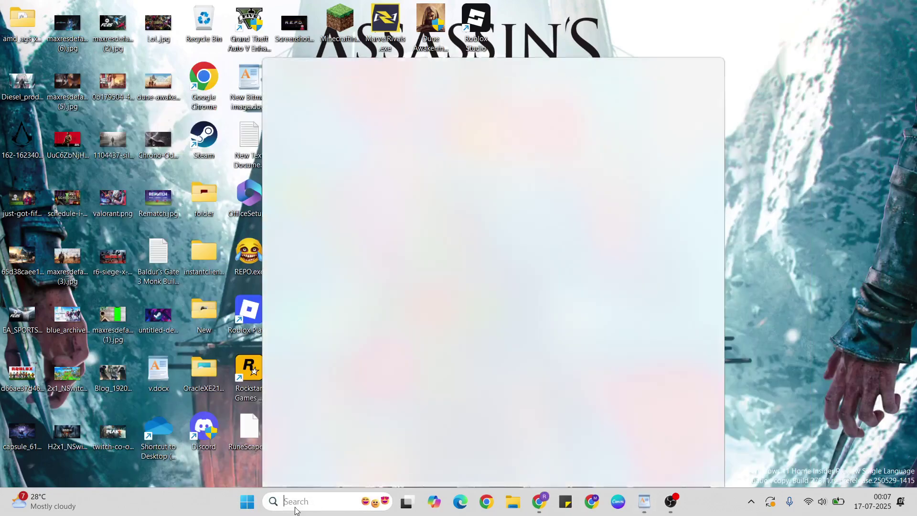
{"action": "type", "text": "device"}
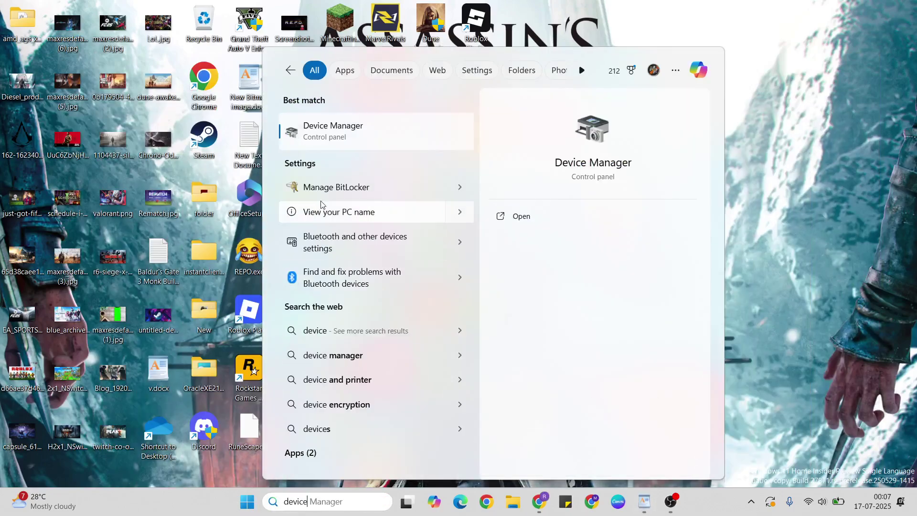
{"action": "left_click", "coordinate": [332, 135]}
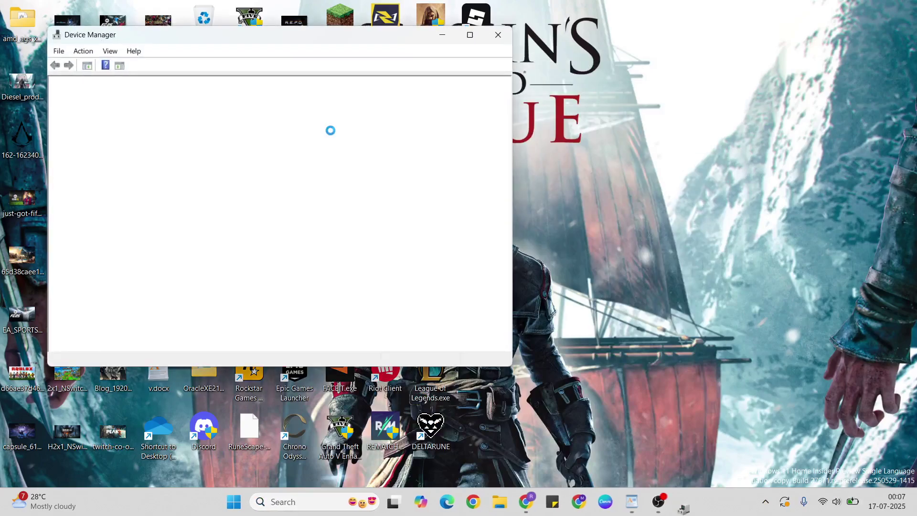
{"action": "left_click", "coordinate": [68, 169]}
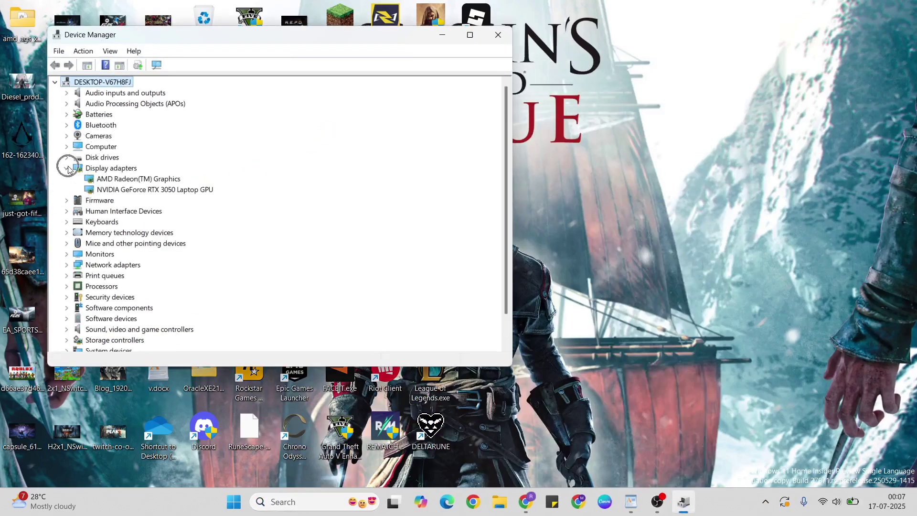
{"action": "left_click", "coordinate": [137, 191]}
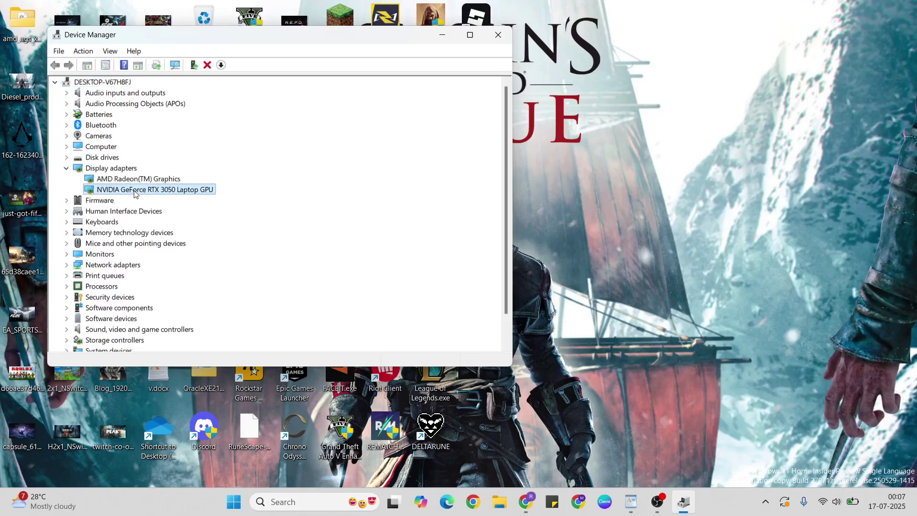
{"action": "right_click", "coordinate": [135, 190]}
{"action": "left_click", "coordinate": [171, 201]}
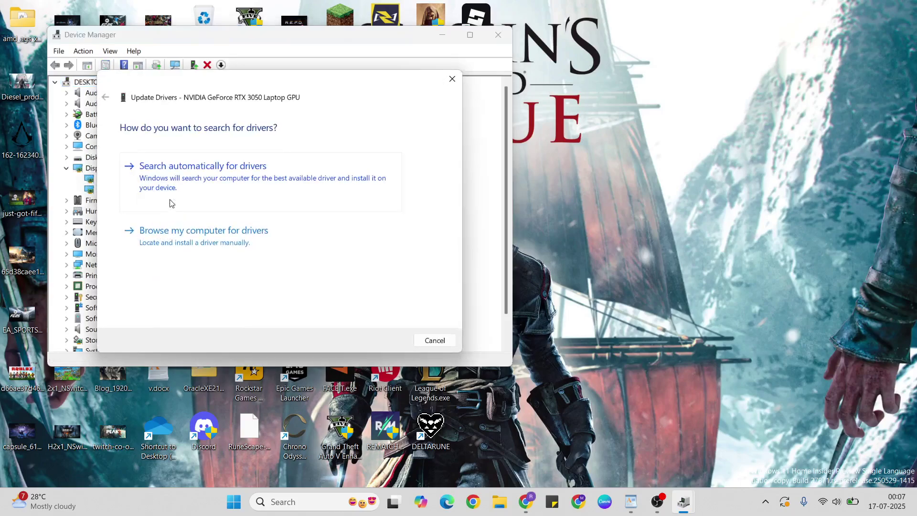
{"action": "left_click", "coordinate": [183, 234]}
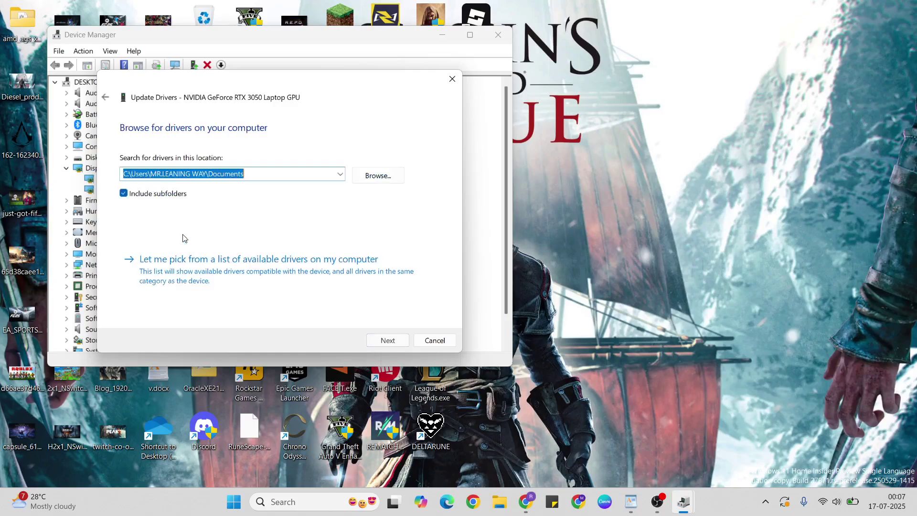
Step: In the folder picker, expand This PC > Local Disk (C:) > Windows
{"action": "left_click", "coordinate": [385, 176]}
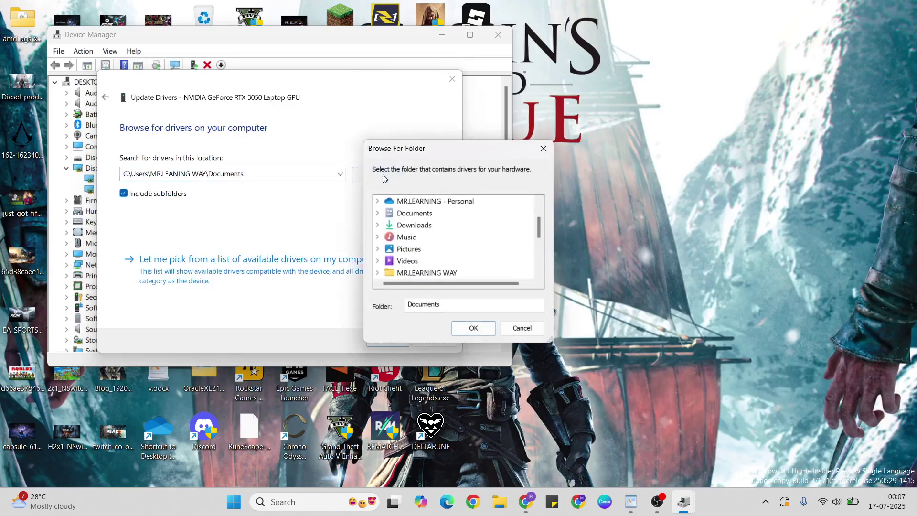
{"action": "left_click", "coordinate": [540, 273]}
{"action": "left_click", "coordinate": [423, 275]}
{"action": "double_click", "coordinate": [412, 250]}
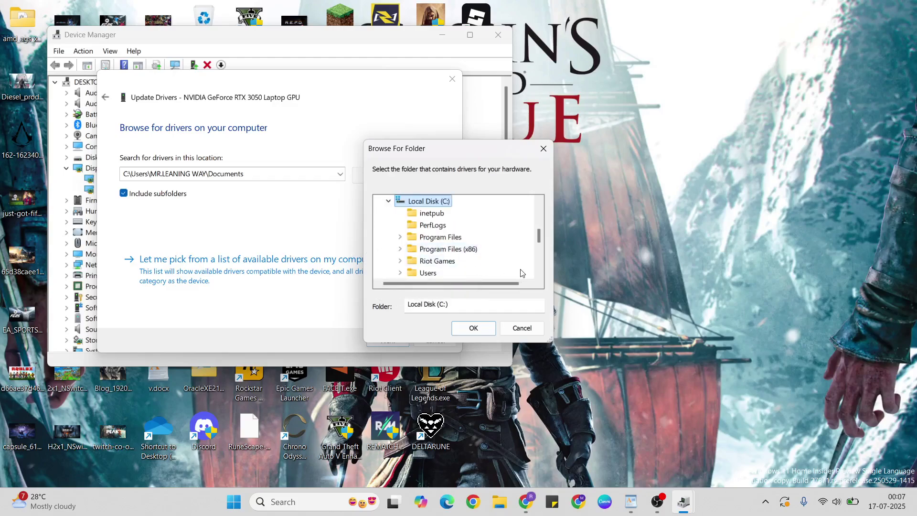
{"action": "left_click", "coordinate": [540, 274]}
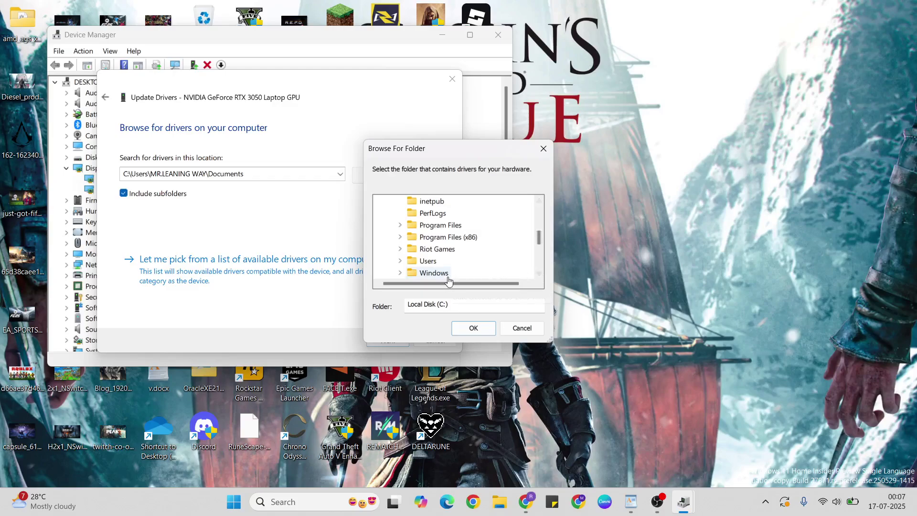
{"action": "double_click", "coordinate": [436, 274]}
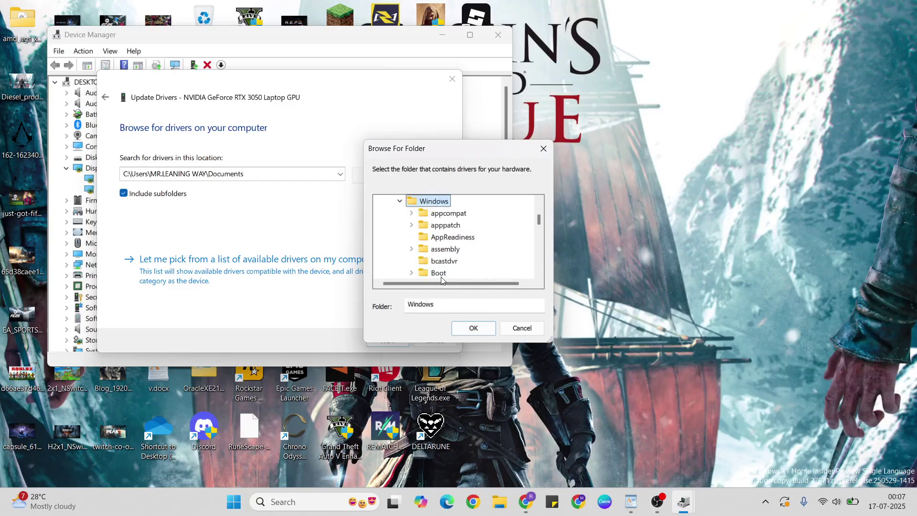
Step: Scroll down to the WinSxS folder, select it, and confirm it as the driver location
{"action": "left_click", "coordinate": [540, 274]}
{"action": "left_click", "coordinate": [539, 274]}
{"action": "left_click", "coordinate": [540, 274]}
{"action": "left_click", "coordinate": [540, 275]}
{"action": "left_click", "coordinate": [540, 274]}
{"action": "left_click", "coordinate": [540, 274]}
{"action": "left_click", "coordinate": [540, 274]}
{"action": "left_click", "coordinate": [539, 274]}
{"action": "left_click", "coordinate": [540, 275]}
{"action": "left_click", "coordinate": [540, 274]}
{"action": "left_click", "coordinate": [540, 275]}
{"action": "left_click", "coordinate": [540, 274]}
{"action": "left_click", "coordinate": [540, 275]}
{"action": "left_click", "coordinate": [540, 274]}
{"action": "left_click", "coordinate": [540, 275]}
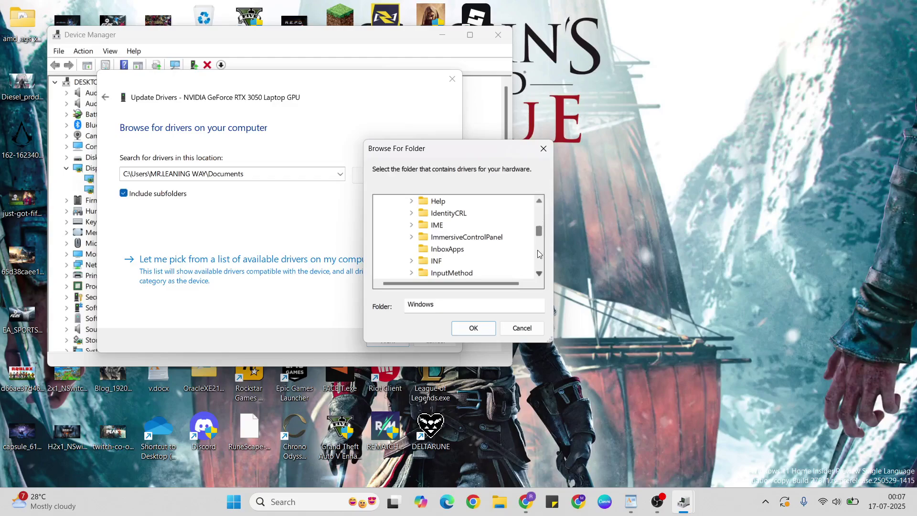
{"action": "left_click", "coordinate": [538, 261]}
{"action": "left_click", "coordinate": [538, 262]}
{"action": "left_click", "coordinate": [539, 261]}
{"action": "left_click", "coordinate": [538, 261]}
{"action": "left_click", "coordinate": [539, 261]}
{"action": "left_click", "coordinate": [538, 261]}
{"action": "left_click", "coordinate": [537, 262]}
{"action": "left_click", "coordinate": [537, 262]}
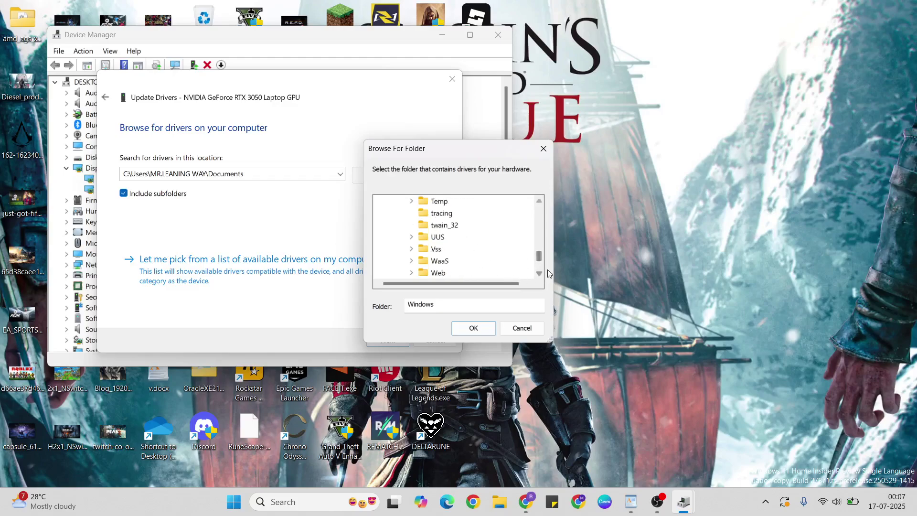
{"action": "left_click", "coordinate": [540, 272]}
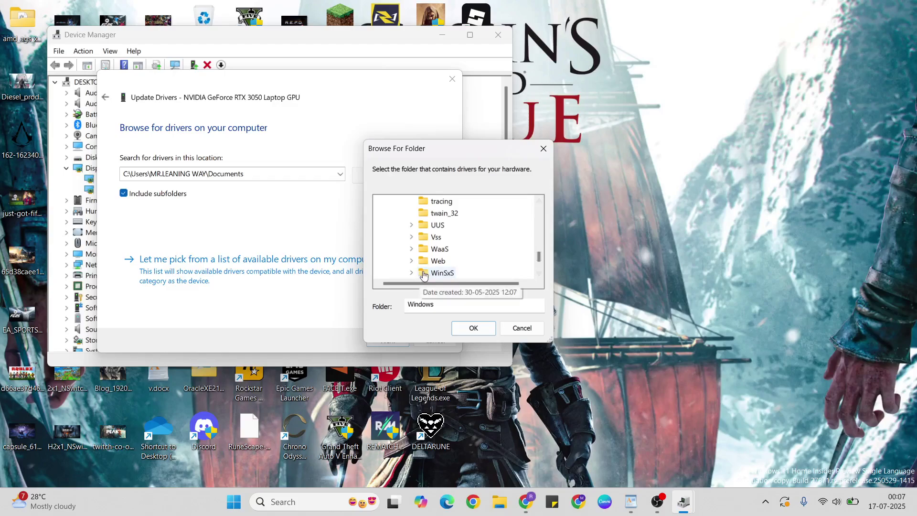
{"action": "left_click", "coordinate": [440, 274]}
{"action": "left_click", "coordinate": [473, 327]}
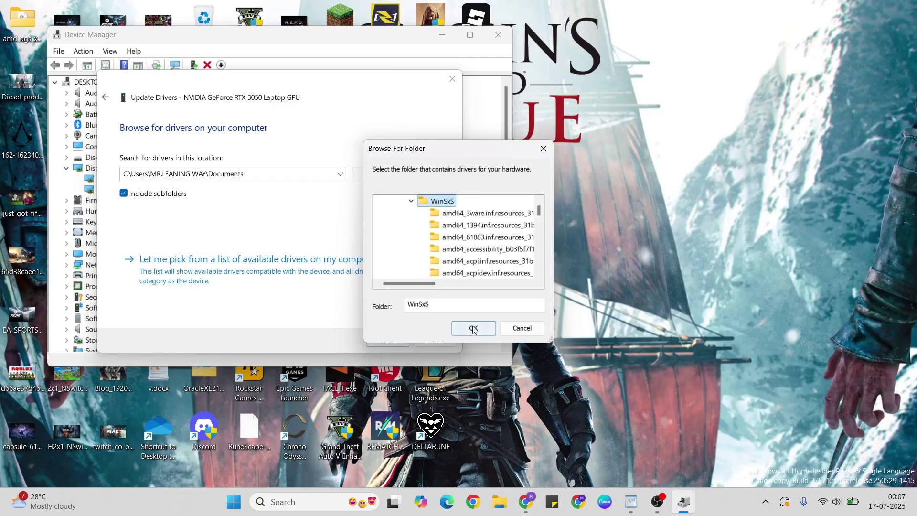
{"action": "left_click", "coordinate": [473, 329]}
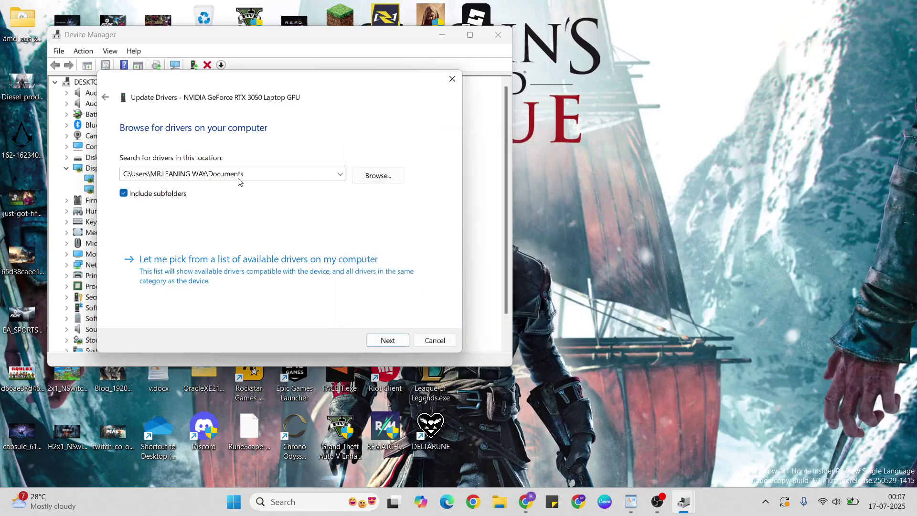
Step: Choose the NVIDIA GeForce RTX 3050 Laptop GPU from the compatible driver list, proceed, and close the update dialog
{"action": "left_click", "coordinate": [144, 165]}
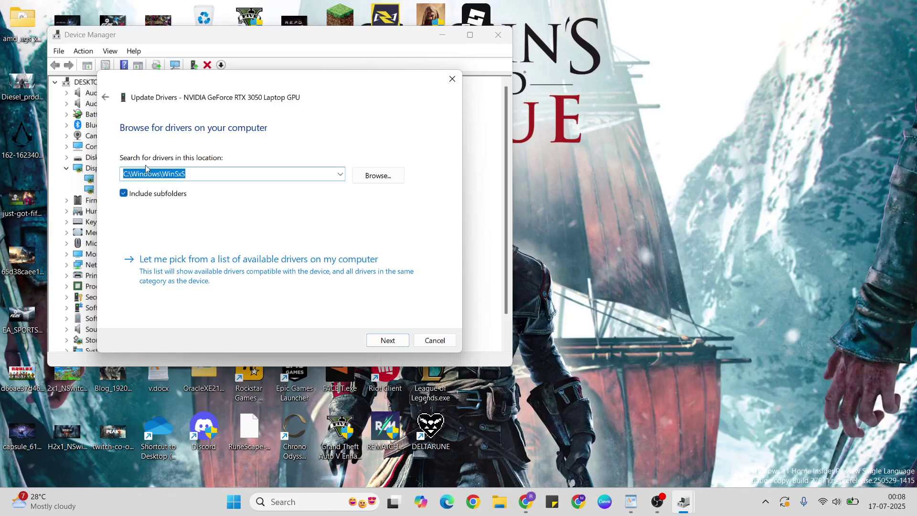
{"action": "left_click", "coordinate": [175, 280]}
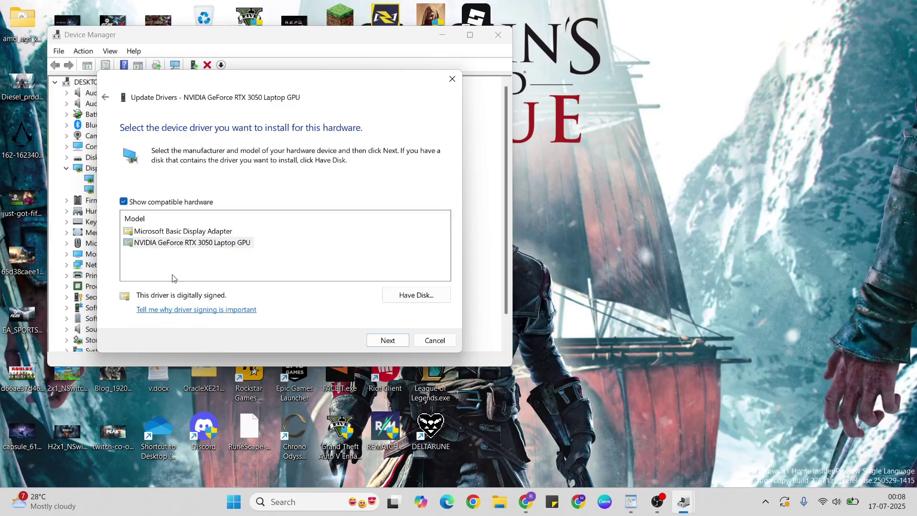
{"action": "left_click", "coordinate": [206, 244]}
{"action": "left_click", "coordinate": [392, 338]}
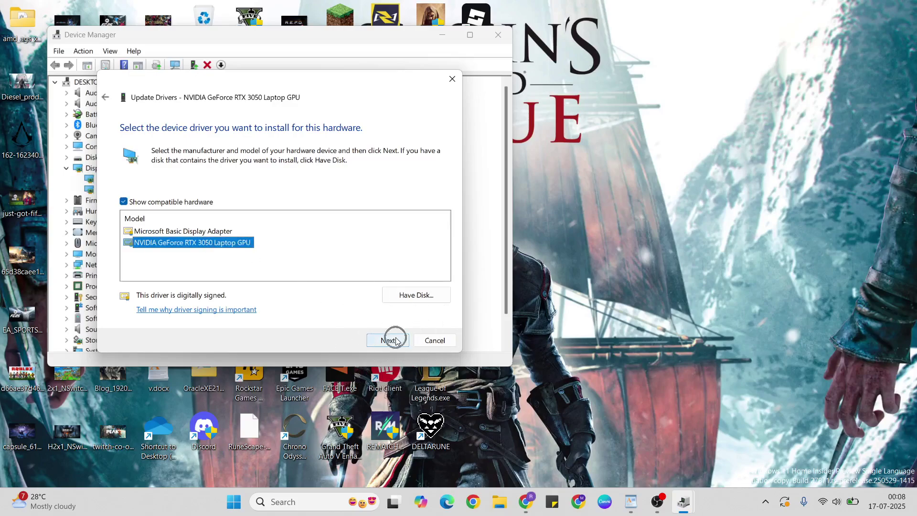
{"action": "left_click", "coordinate": [452, 79]}
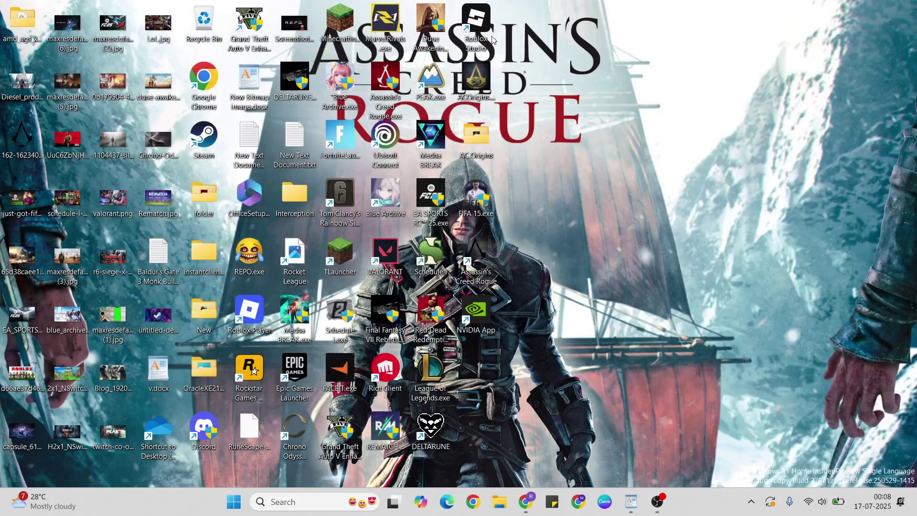
Step: Close Device Manager and restore the WordPad checklist, scrolling down to its closing remarks
{"action": "left_click", "coordinate": [498, 34]}
{"action": "left_click", "coordinate": [644, 501]}
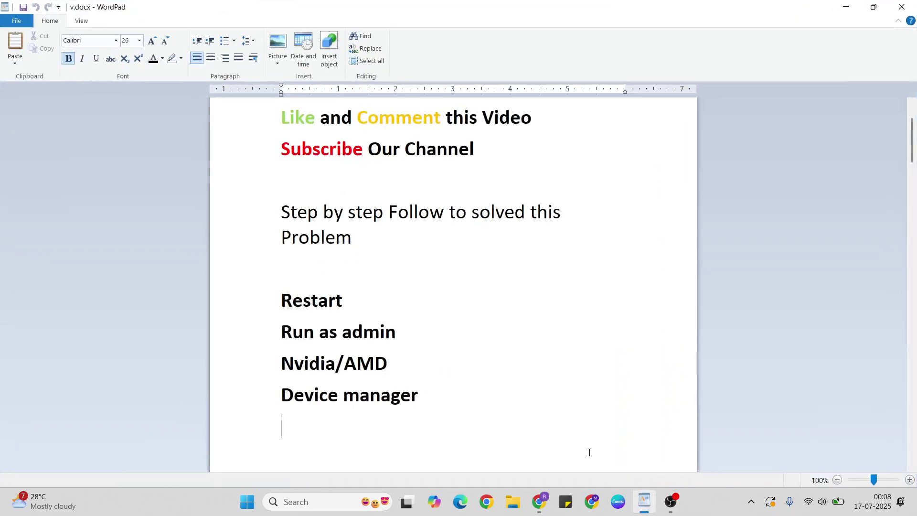
{"action": "scroll", "coordinate": [419, 404], "scroll_direction": "down", "scroll_amount": 1}
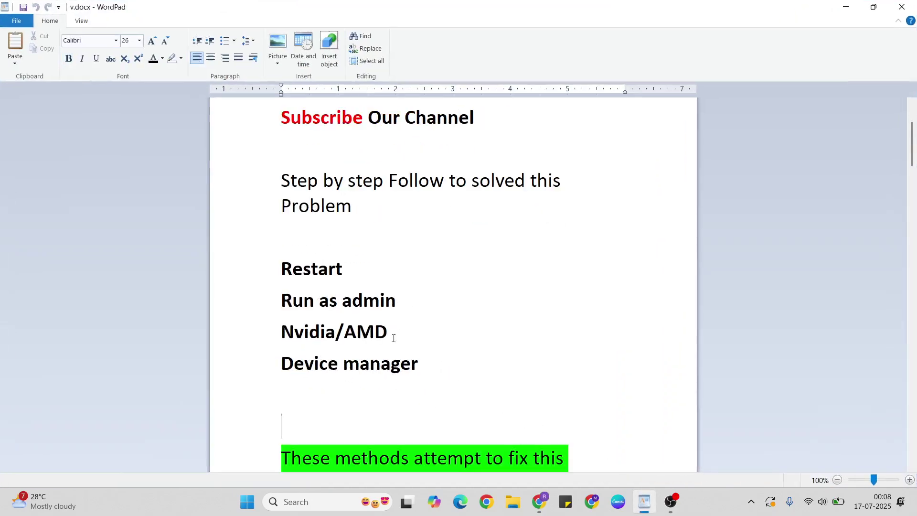
{"action": "scroll", "coordinate": [448, 309], "scroll_direction": "down", "scroll_amount": 3}
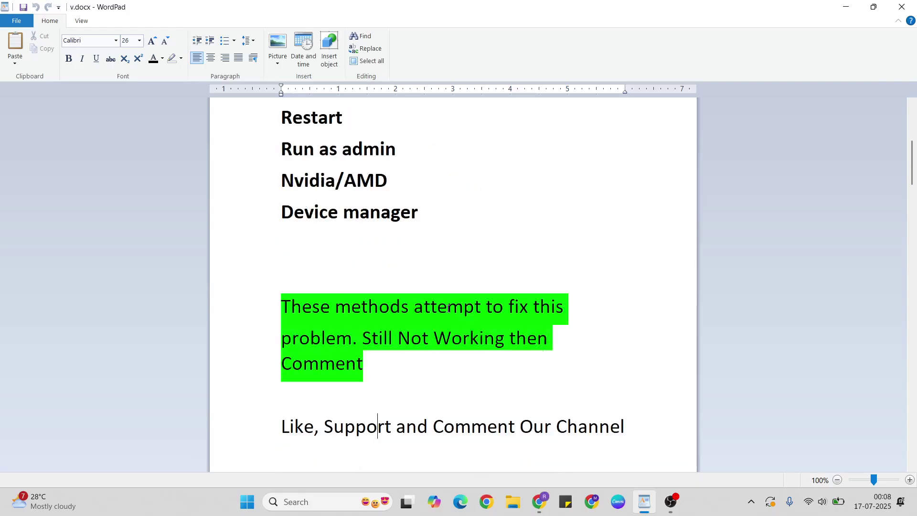